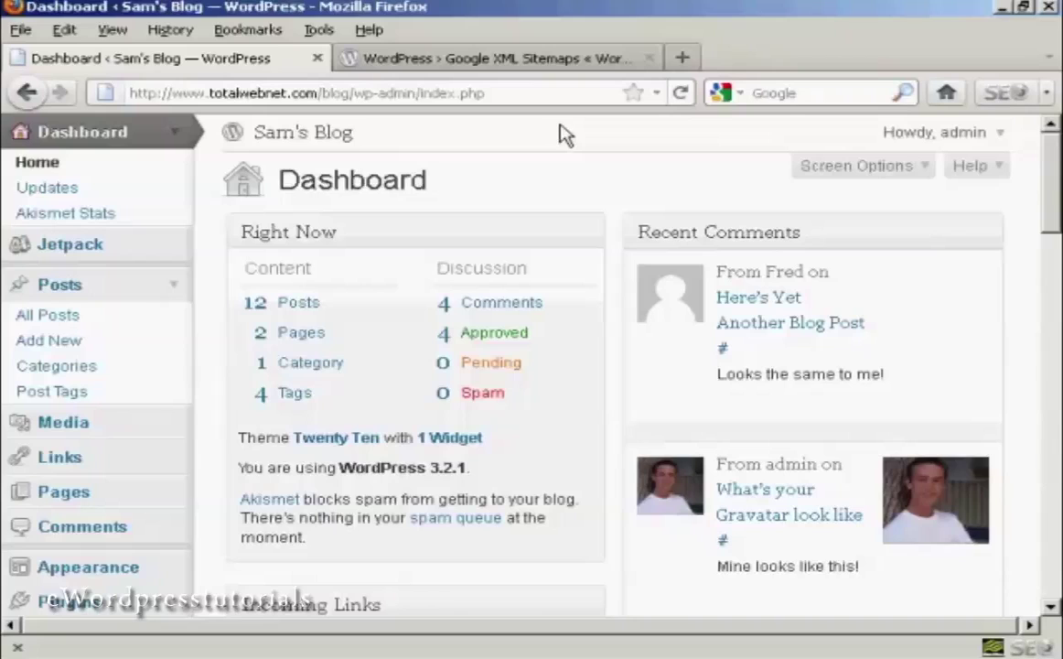
Switch to the 'WordPress › Google XML Sitemaps' tab showing the plugin directory page
{"action": "left_click", "coordinate": [587, 62]}
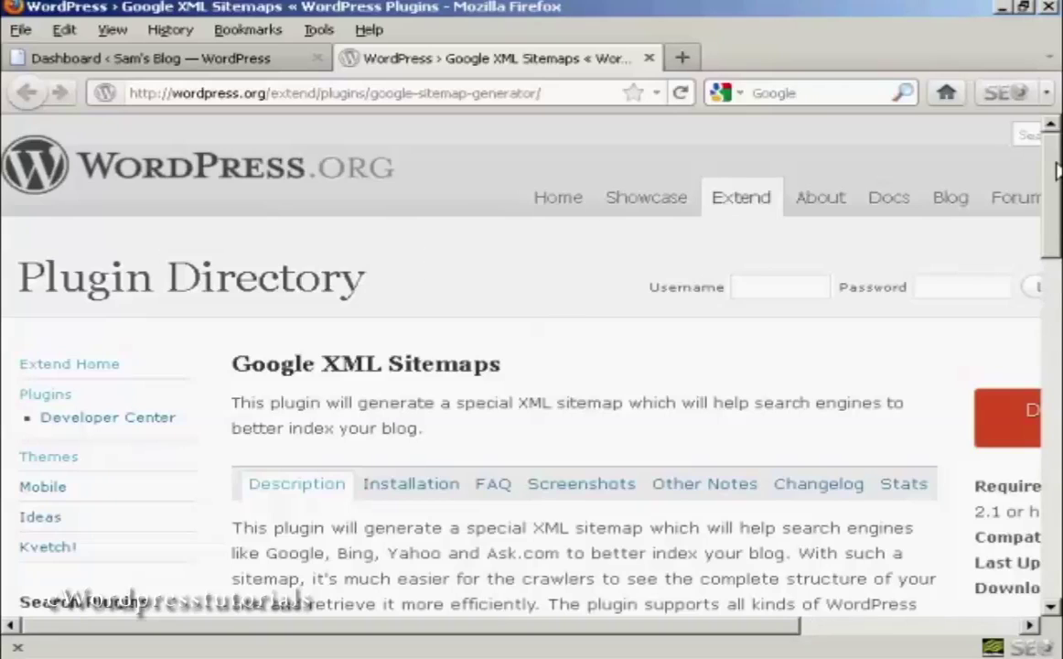
Read the plugin page down to Related Links and Author, then return to the 'Dashboard < Sam's Blog' tab
{"action": "left_click_drag", "start_coordinate": [1053, 169], "coordinate": [1052, 310]}
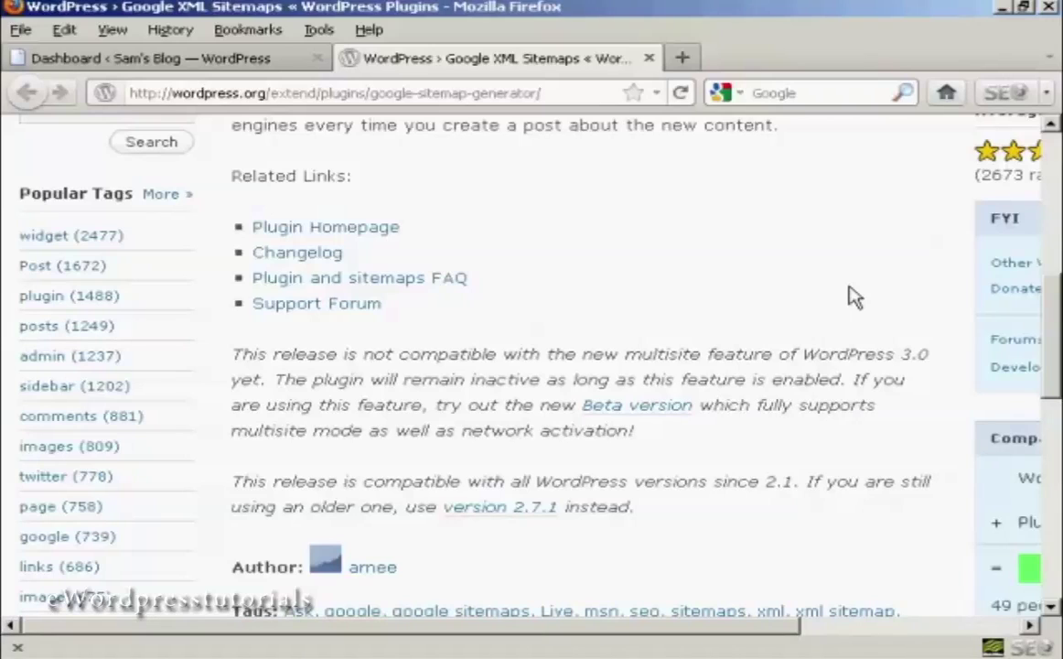
{"action": "left_click", "coordinate": [158, 59]}
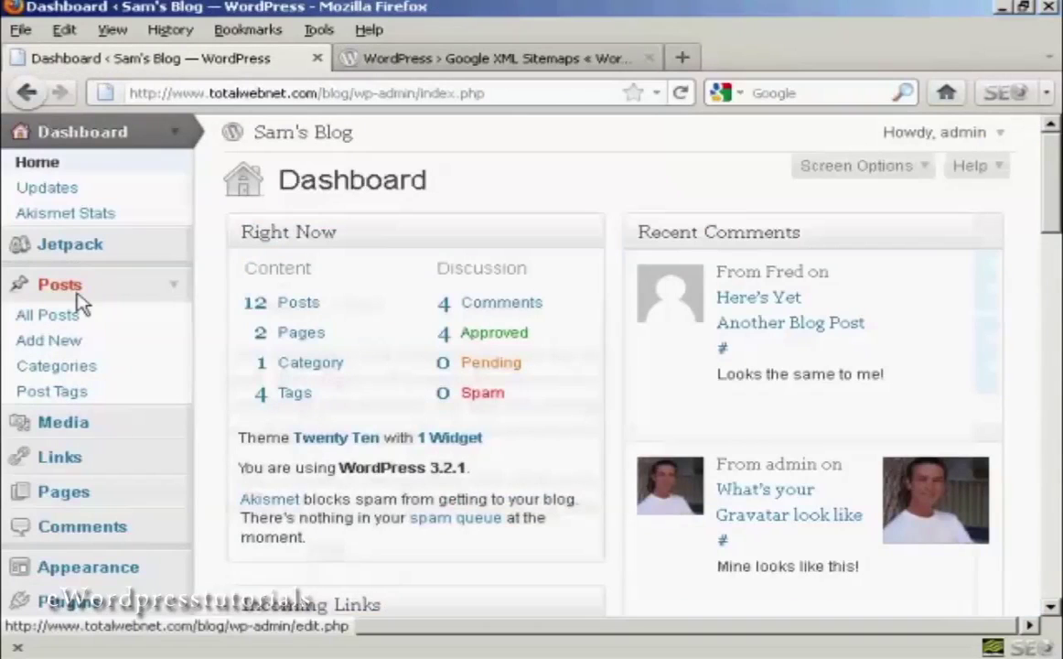
Under Plugins > Add New, search for 'Google XML Sitemaps' and choose to install version 3.2.6
{"action": "left_click", "coordinate": [83, 607]}
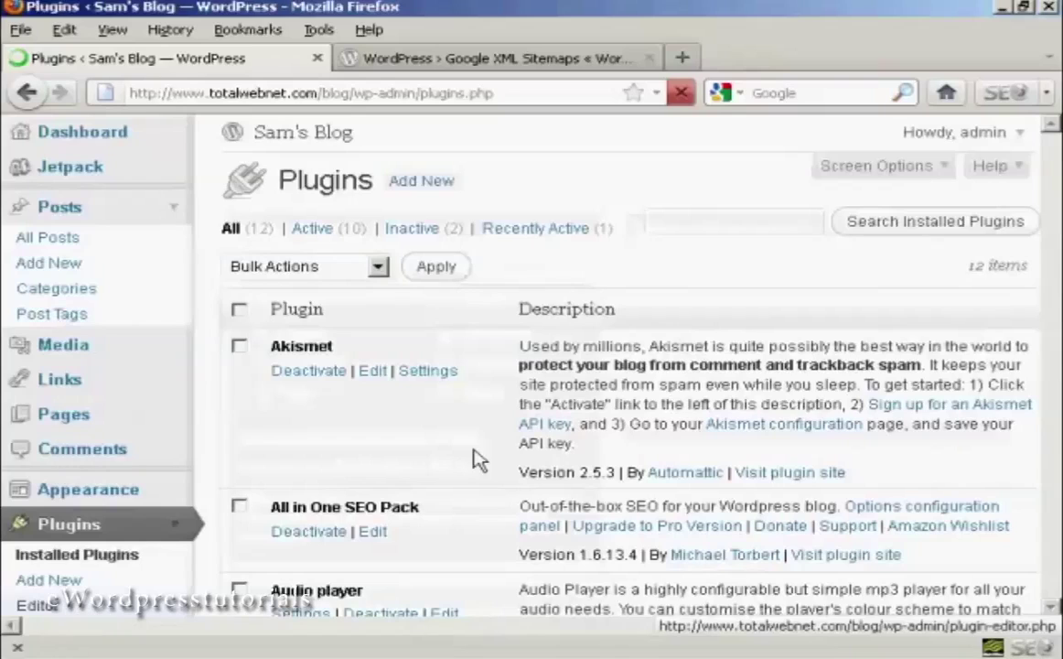
{"action": "left_click", "coordinate": [427, 183]}
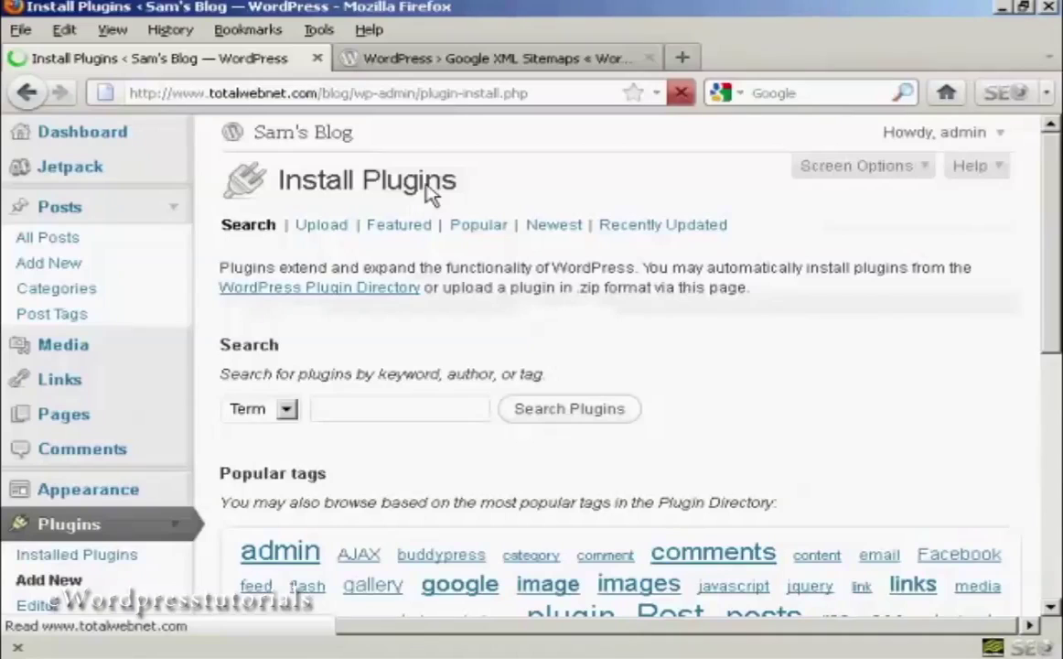
{"action": "left_click", "coordinate": [326, 408]}
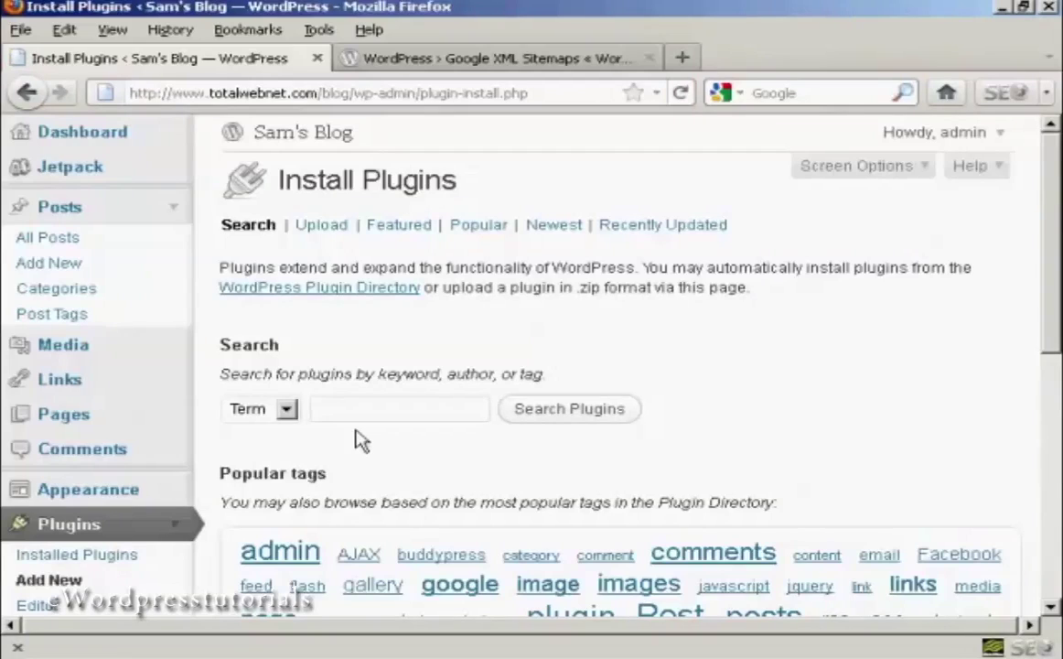
{"action": "type", "text": "Google XML Sitemaps"}
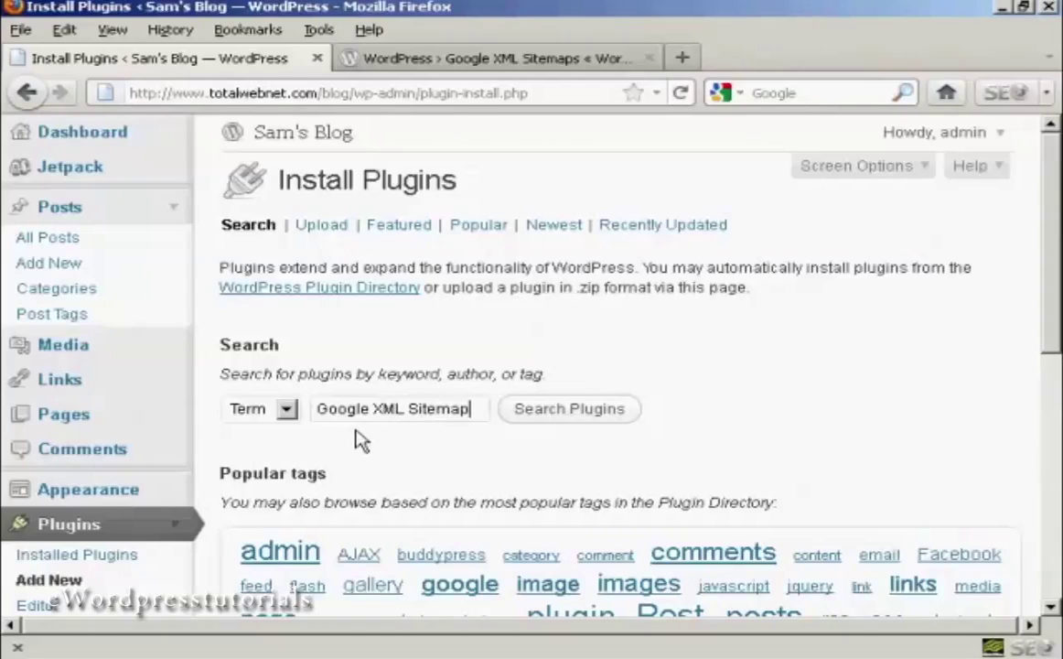
{"action": "left_click", "coordinate": [582, 421]}
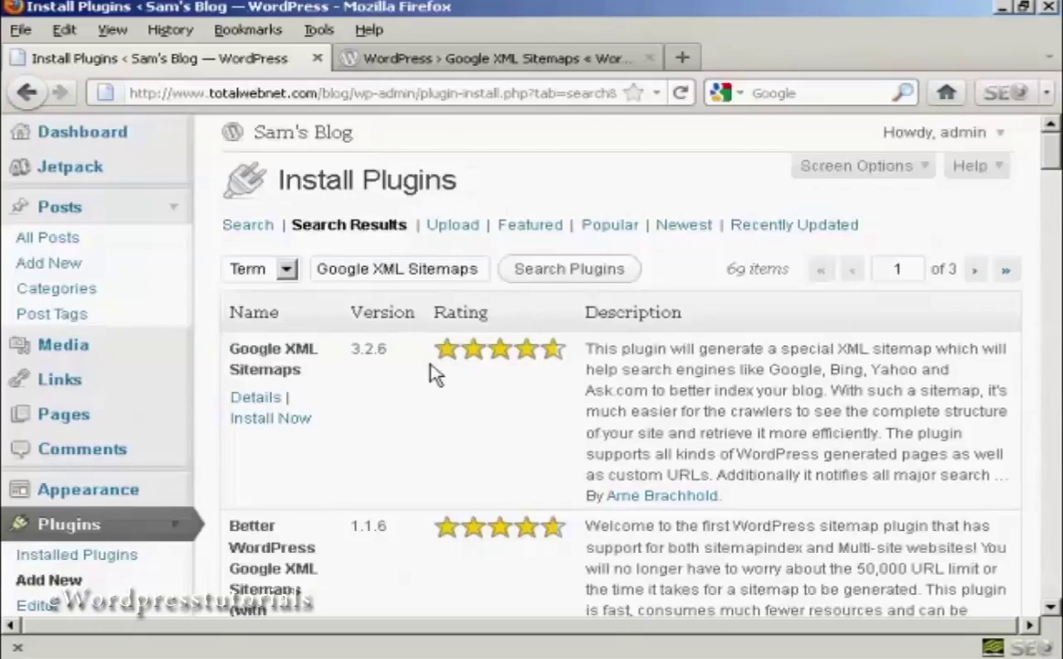
{"action": "left_click", "coordinate": [273, 419]}
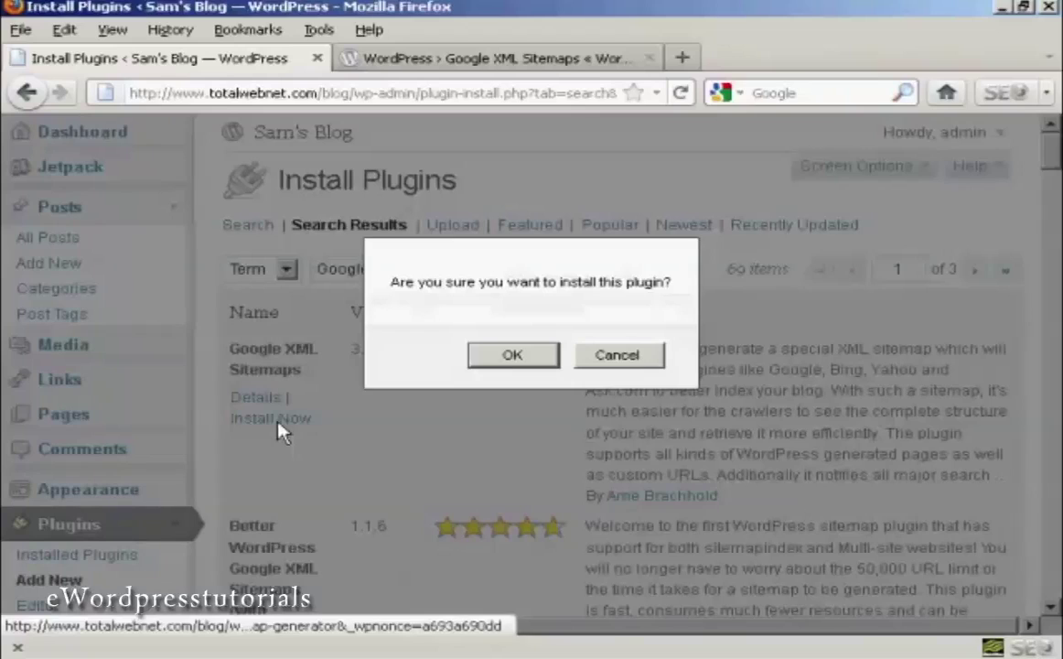
Confirm installing Google XML Sitemaps 3.2.6, activate it, and open its settings link
{"action": "left_click", "coordinate": [508, 364]}
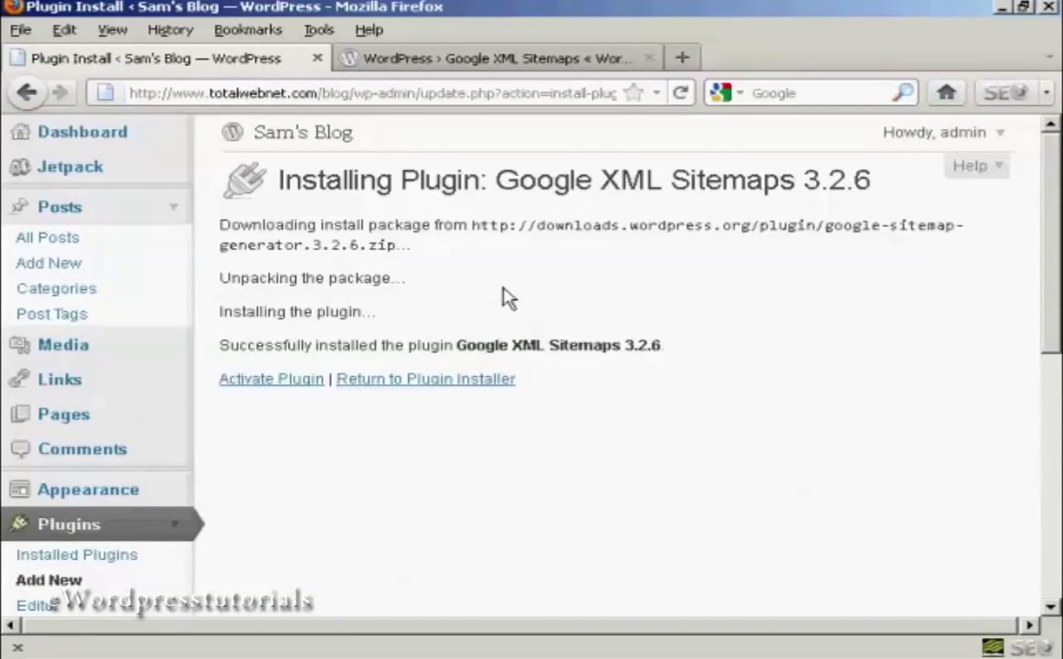
{"action": "left_click", "coordinate": [297, 384]}
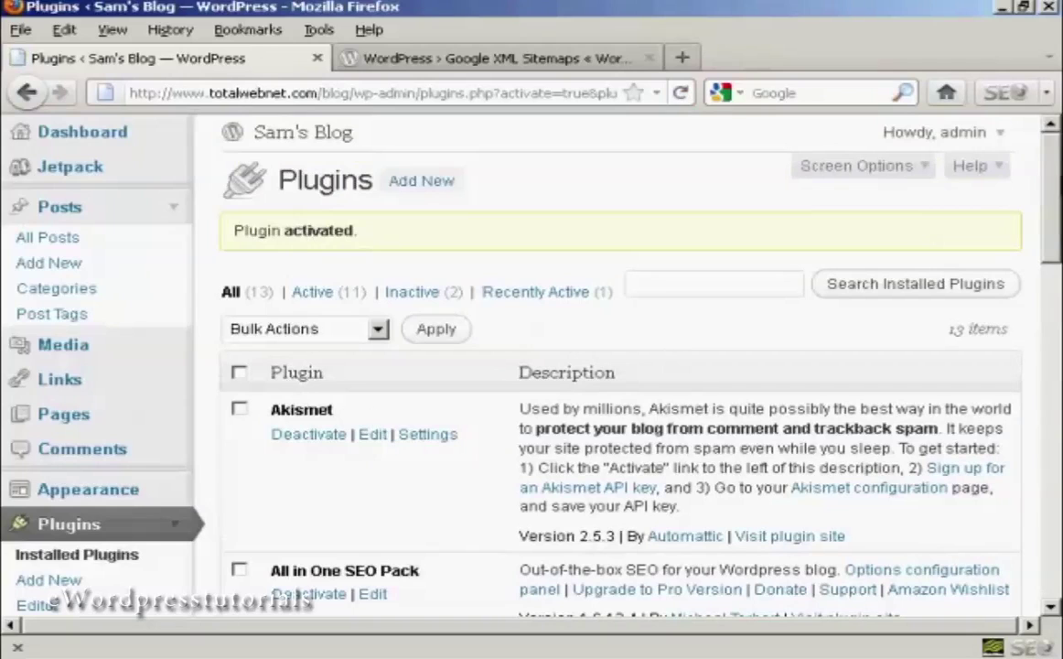
{"action": "left_click_drag", "start_coordinate": [1054, 171], "coordinate": [1054, 353]}
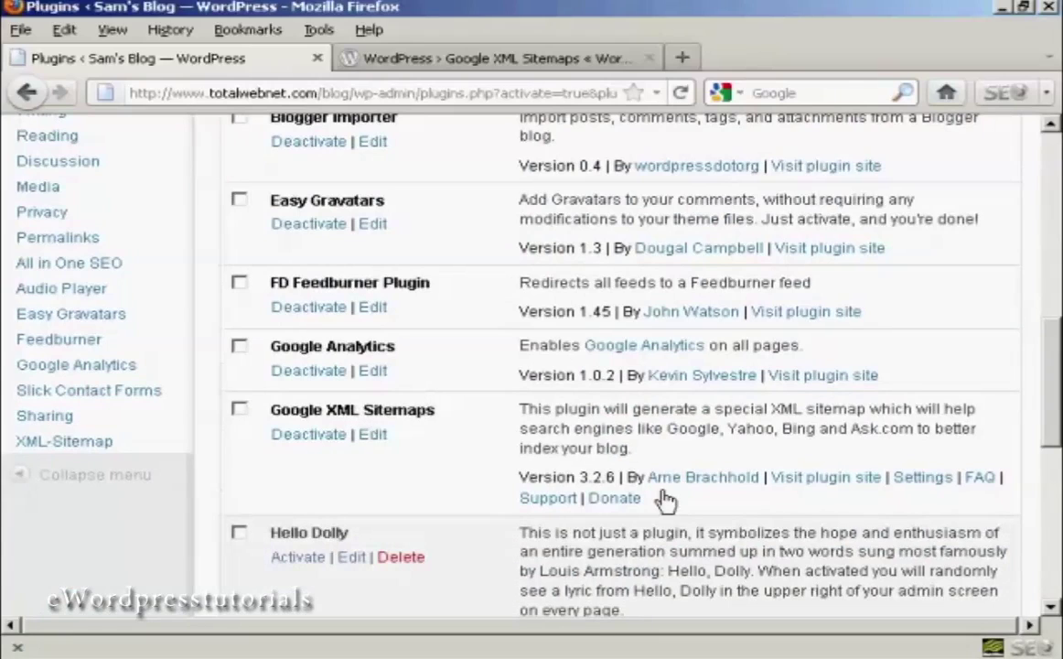
{"action": "left_click", "coordinate": [931, 483]}
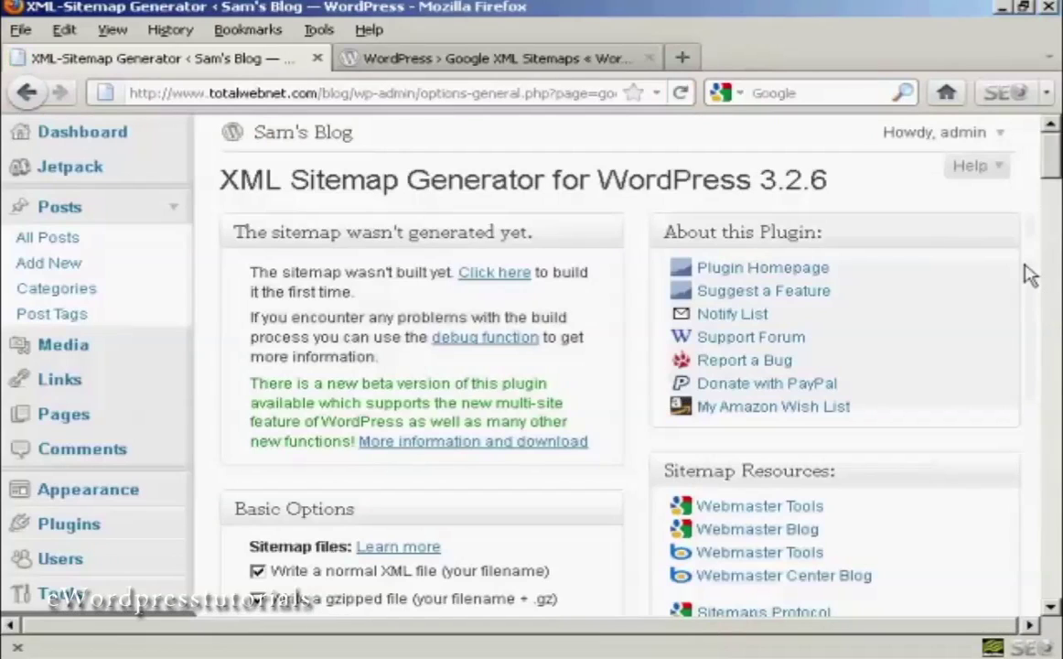
Scroll through Basic Options to the Google, Bing and Ask.com update notification settings
{"action": "scroll", "coordinate": [1054, 174], "scroll_direction": "down", "scroll_amount": 3}
{"action": "left_click_drag", "start_coordinate": [1054, 174], "coordinate": [1054, 197]}
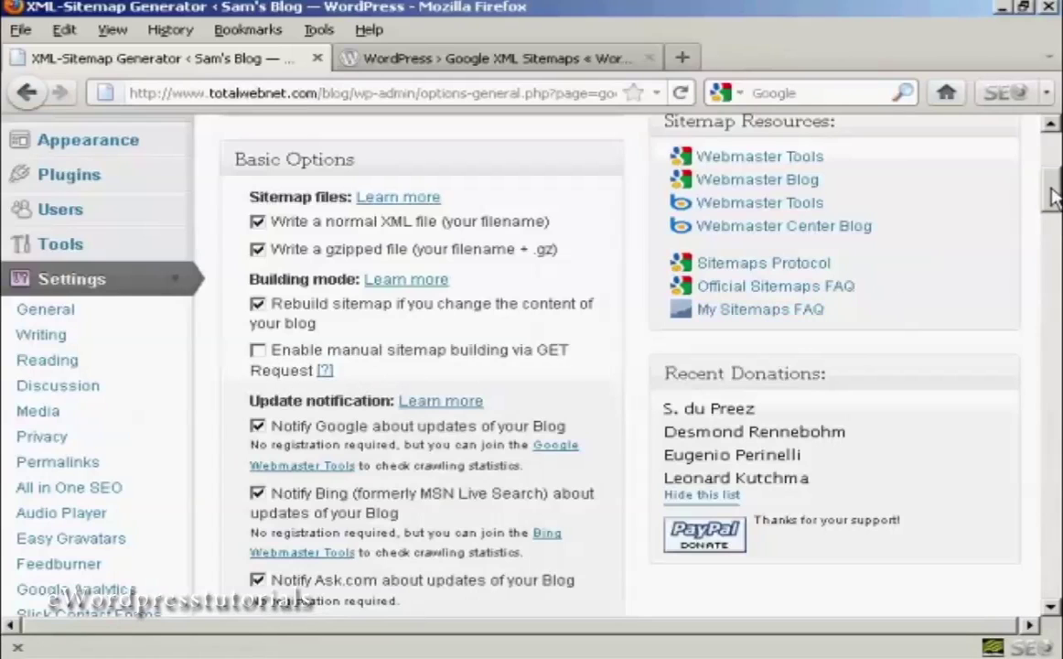
{"action": "left_click_drag", "start_coordinate": [1052, 196], "coordinate": [1054, 218]}
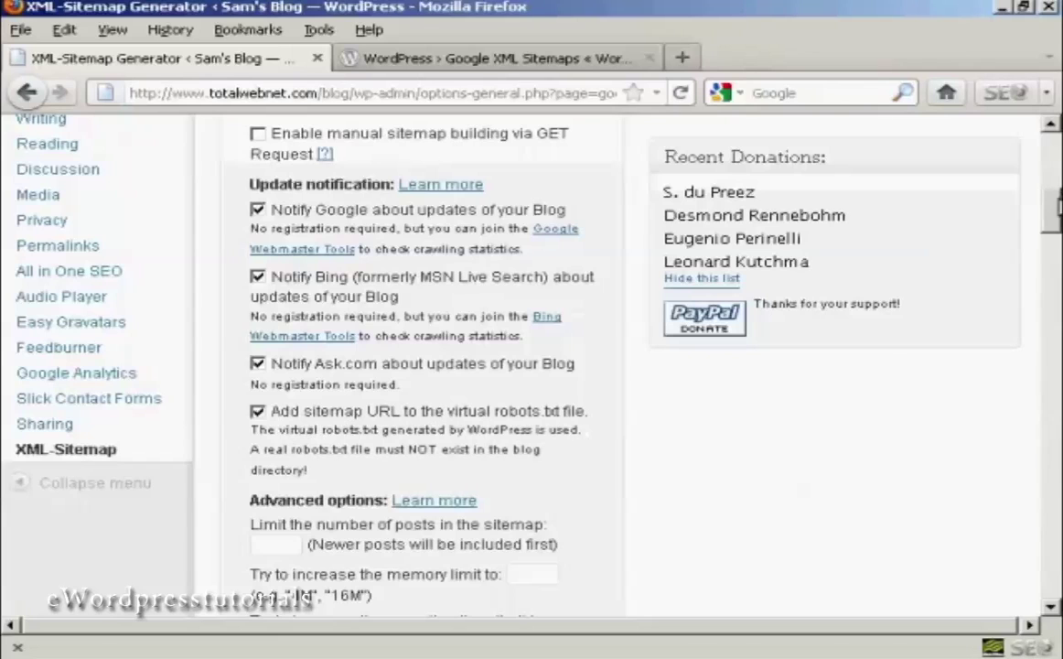
{"action": "scroll", "coordinate": [962, 188], "scroll_direction": "down", "scroll_amount": 4}
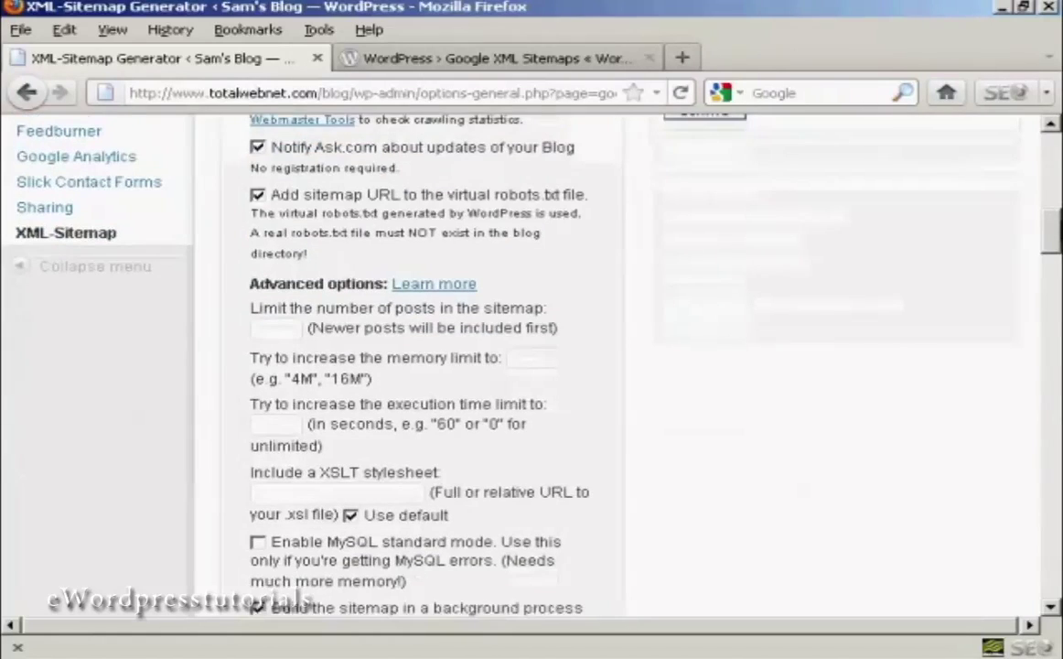
{"action": "scroll", "coordinate": [531, 366], "scroll_direction": "down", "scroll_amount": 2}
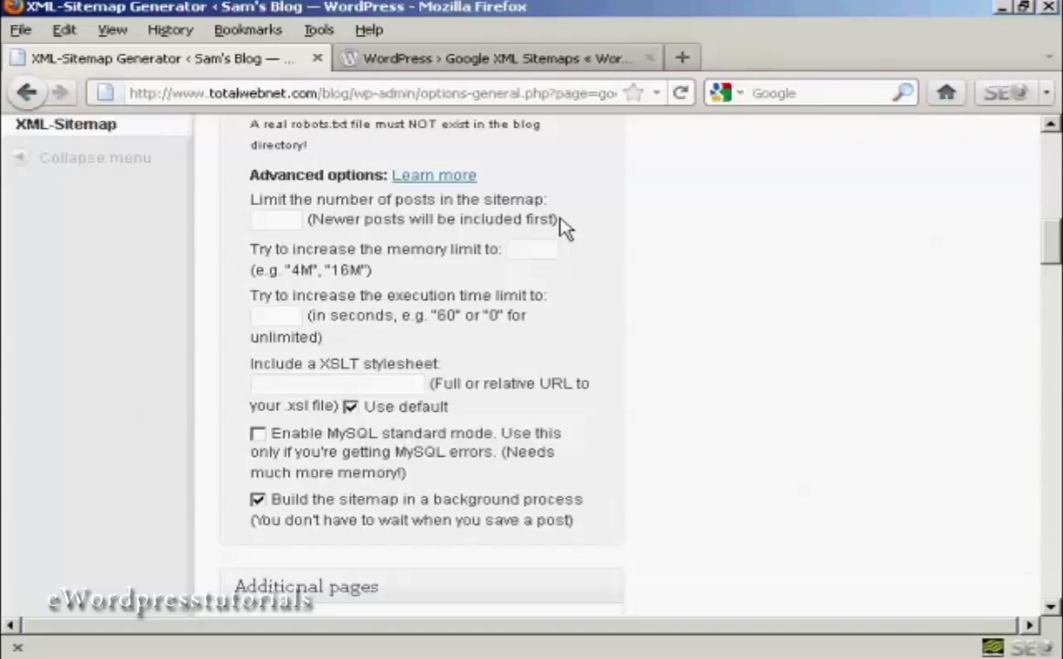
{"action": "left_click", "coordinate": [267, 220]}
{"action": "scroll", "coordinate": [579, 267], "scroll_direction": "down", "scroll_amount": 5}
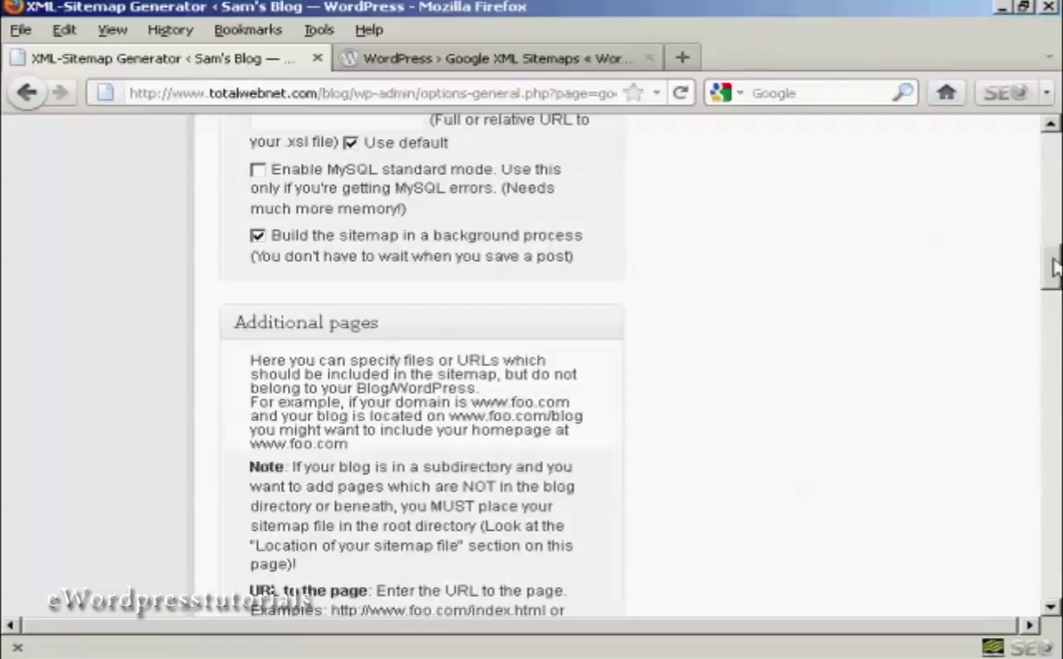
{"action": "scroll", "coordinate": [1054, 270], "scroll_direction": "down", "scroll_amount": 1}
{"action": "mouse_move", "coordinate": [1054, 270]}
{"action": "left_mouse_down"}
{"action": "mouse_move", "coordinate": [1051, 292]}
{"action": "mouse_move", "coordinate": [1057, 279]}
{"action": "left_mouse_up"}
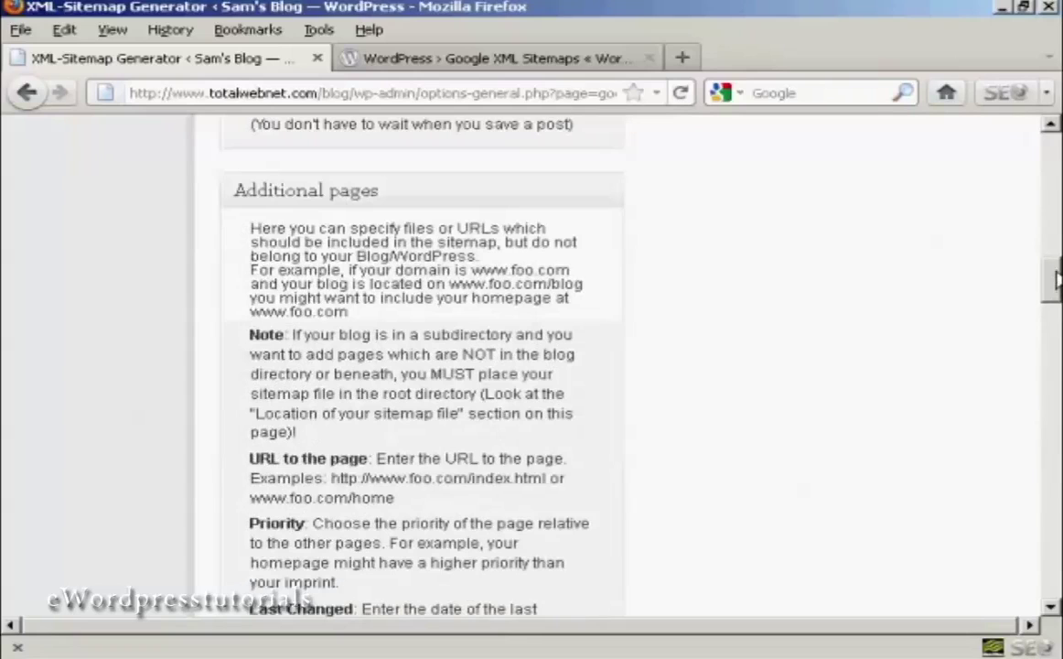
{"action": "left_click_drag", "start_coordinate": [1054, 286], "coordinate": [1054, 289]}
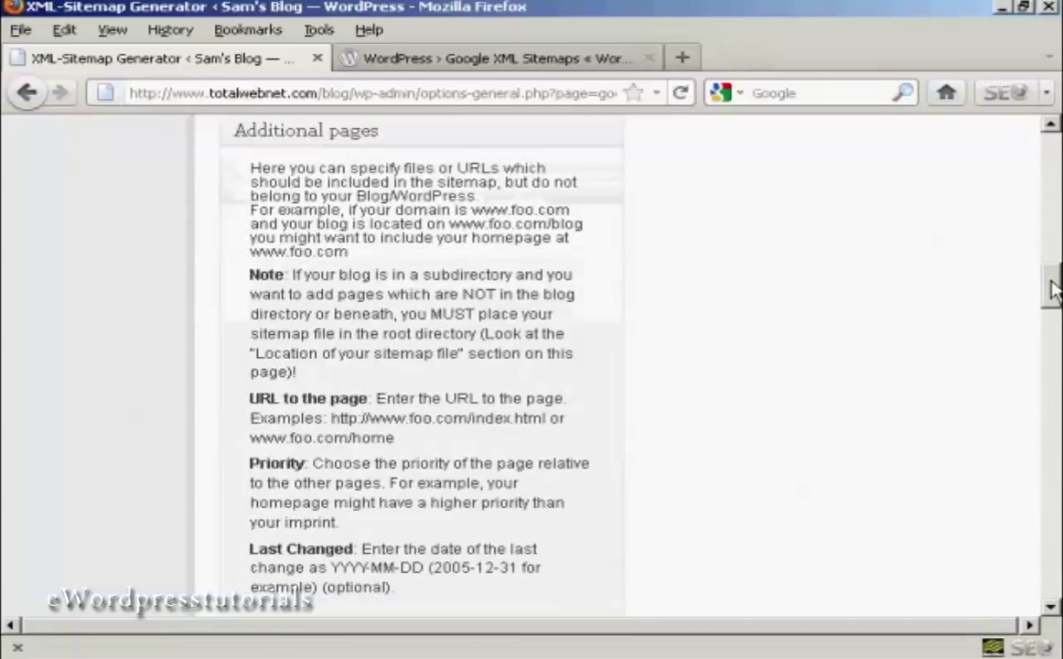
{"action": "left_click_drag", "start_coordinate": [1054, 289], "coordinate": [1054, 340]}
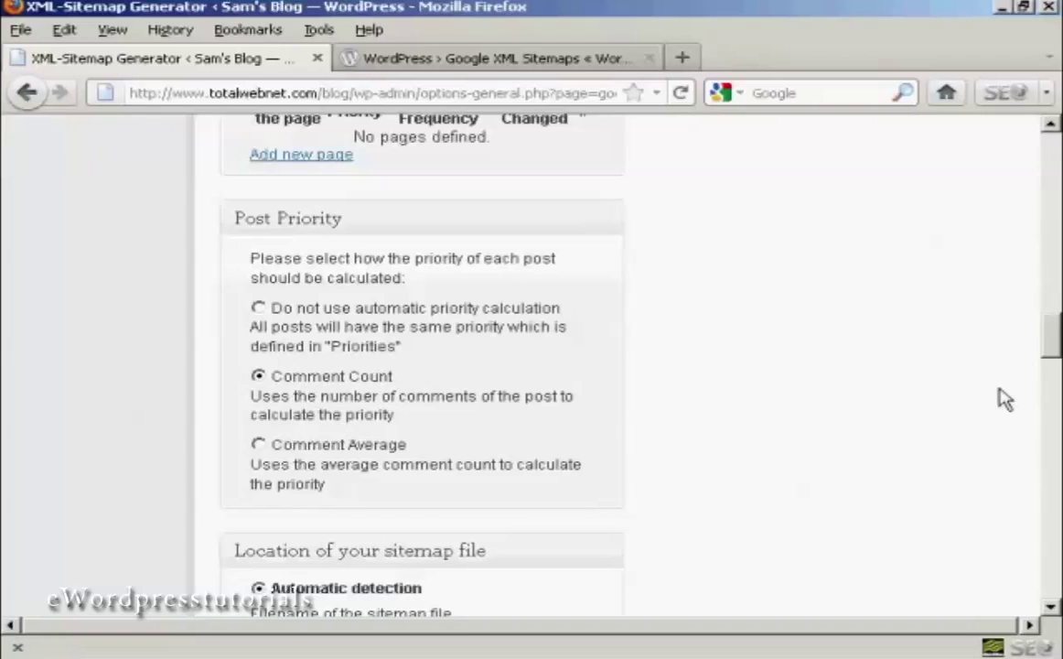
{"action": "scroll", "coordinate": [1057, 346], "scroll_direction": "down", "scroll_amount": 2}
{"action": "scroll", "coordinate": [1054, 352], "scroll_direction": "down", "scroll_amount": 5}
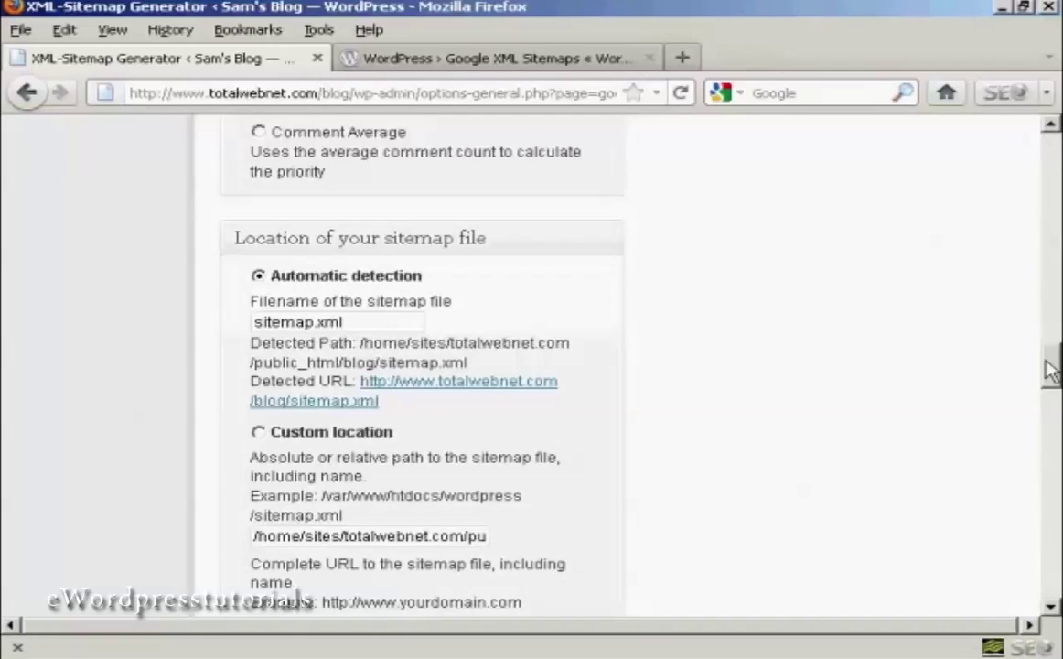
{"action": "left_click_drag", "start_coordinate": [1052, 366], "coordinate": [1054, 422]}
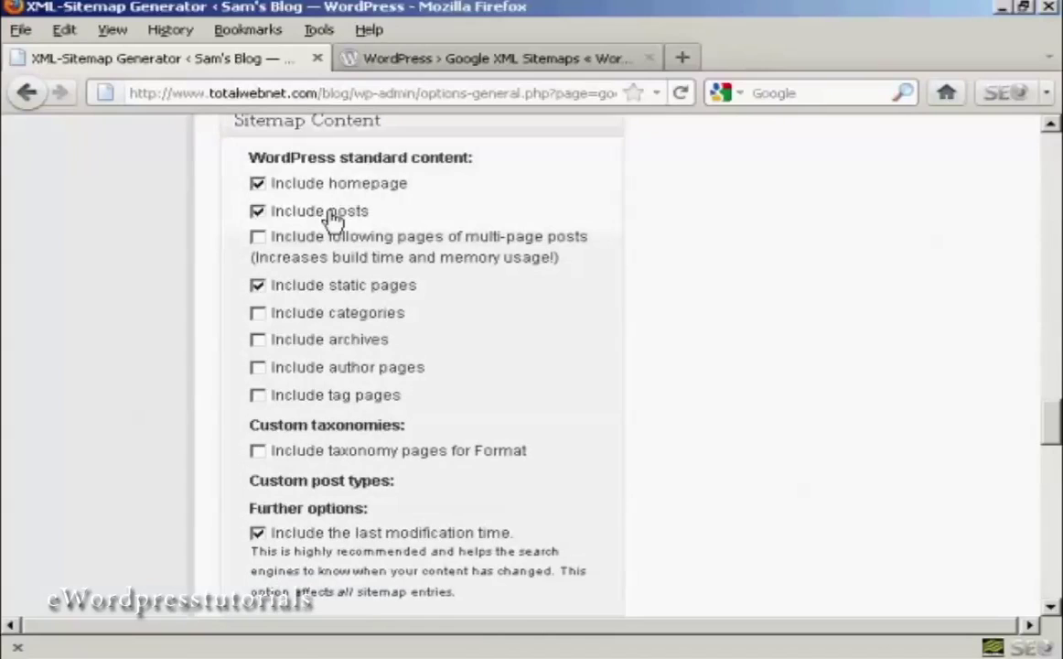
Tick 'Include categories' under Sitemap Content, then scroll down to Excluded items
{"action": "left_click", "coordinate": [259, 314]}
{"action": "left_click_drag", "start_coordinate": [1052, 435], "coordinate": [1052, 461]}
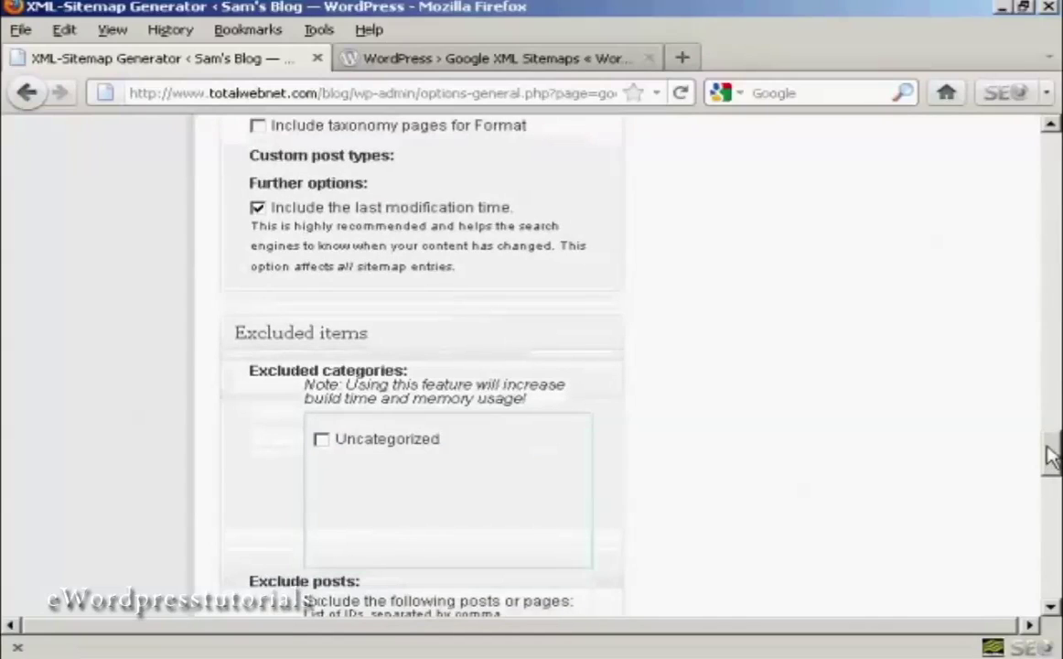
{"action": "left_click_drag", "start_coordinate": [1052, 457], "coordinate": [1052, 468]}
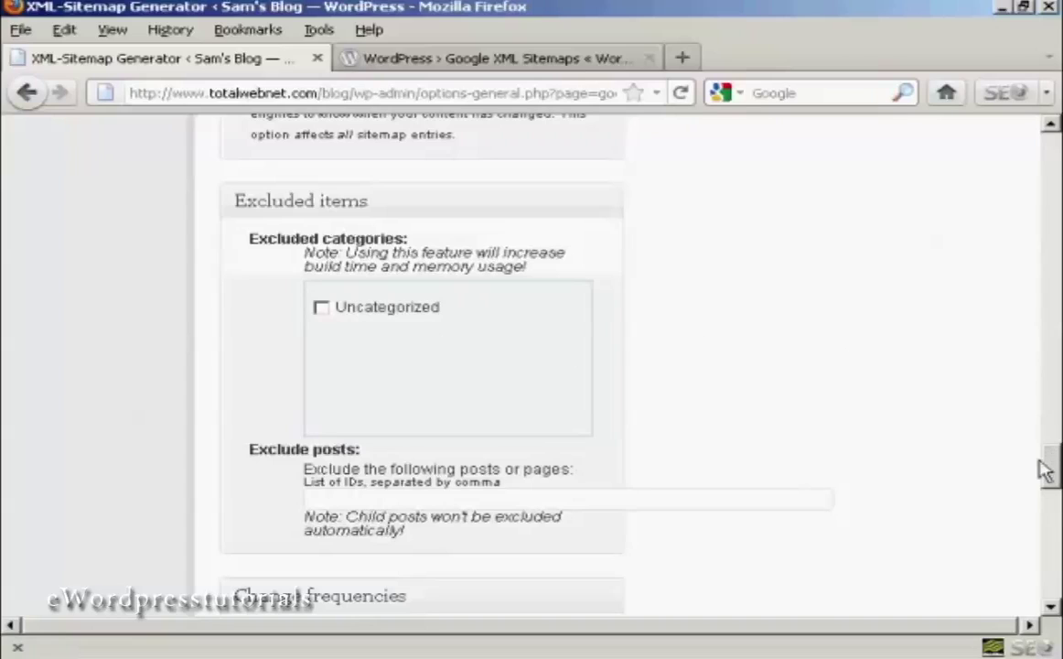
{"action": "left_click_drag", "start_coordinate": [1054, 472], "coordinate": [1054, 514]}
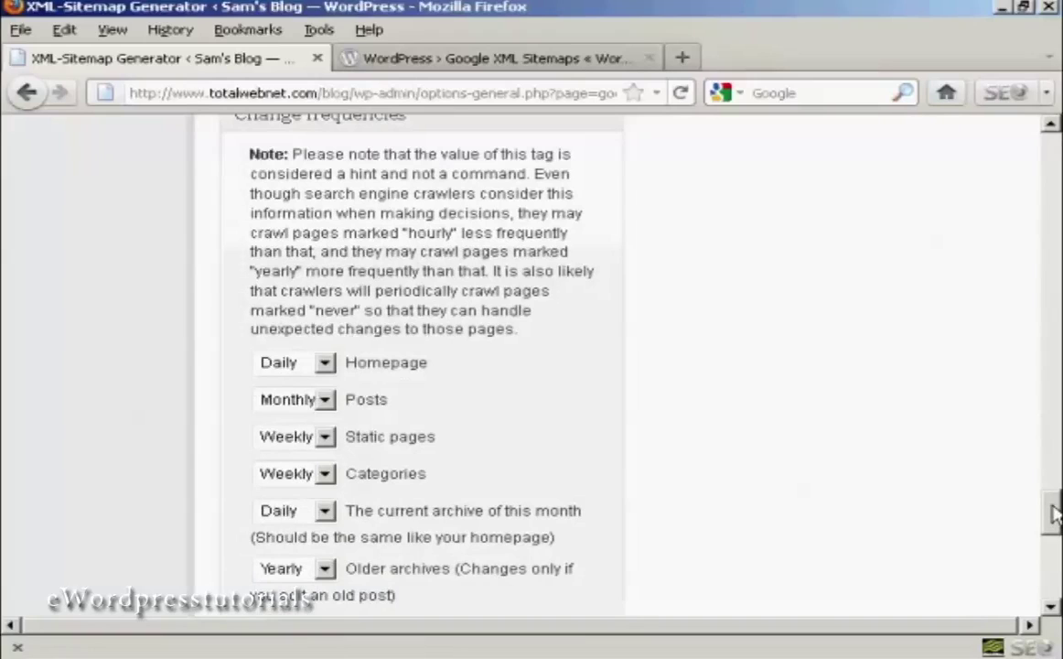
Set the change frequency to Weekly for posts and Monthly for categories
{"action": "left_click_drag", "start_coordinate": [1052, 515], "coordinate": [1052, 523]}
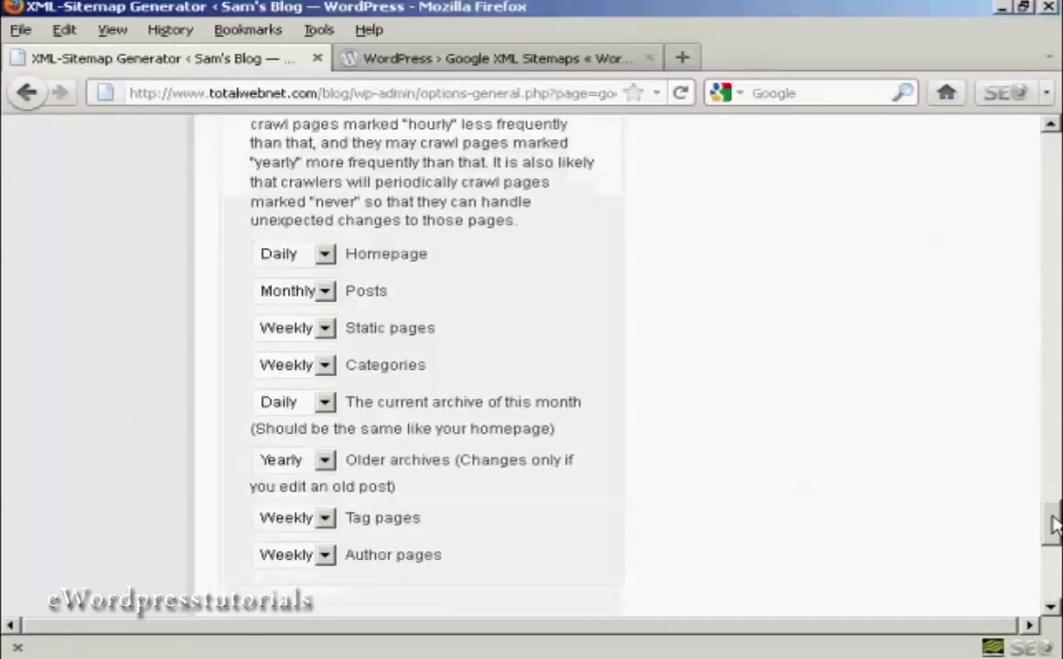
{"action": "left_click", "coordinate": [325, 291]}
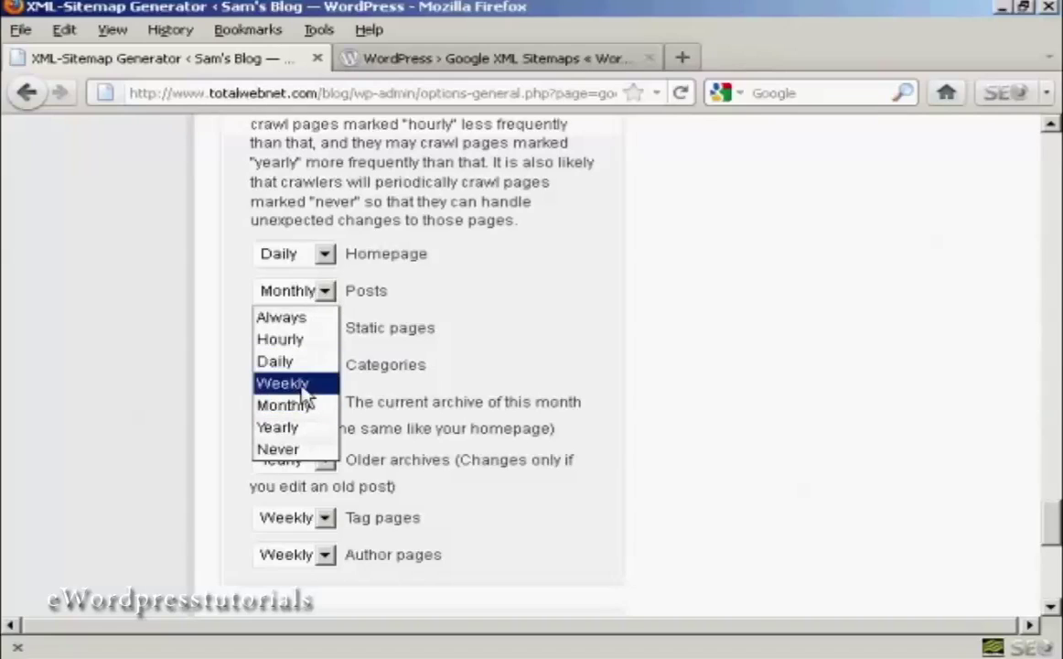
{"action": "left_click", "coordinate": [303, 384]}
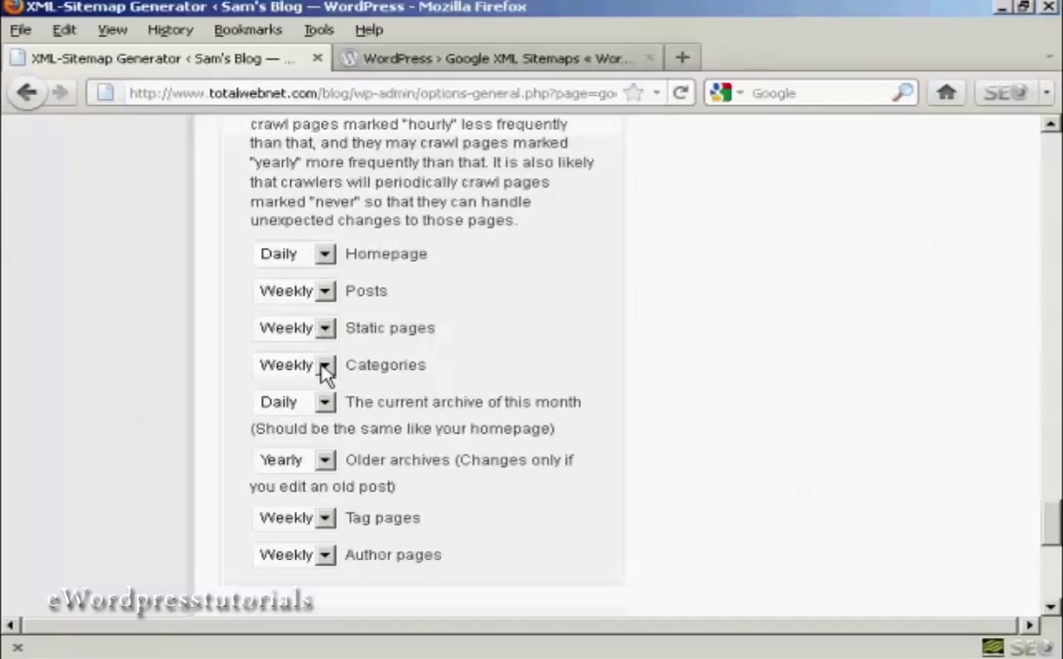
{"action": "left_click", "coordinate": [325, 366]}
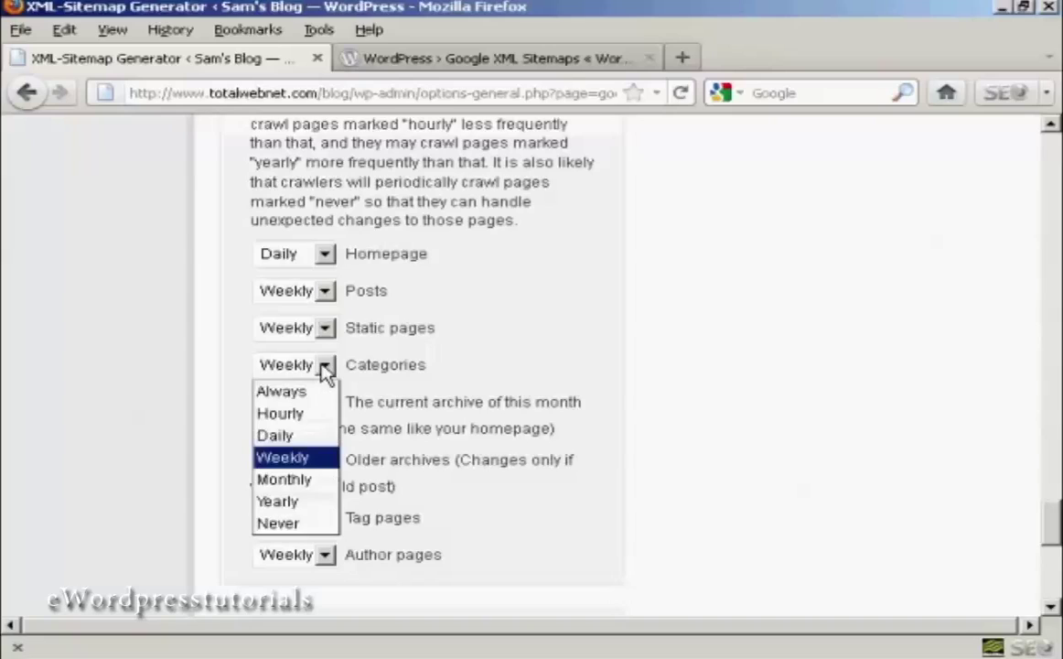
{"action": "left_click", "coordinate": [302, 483]}
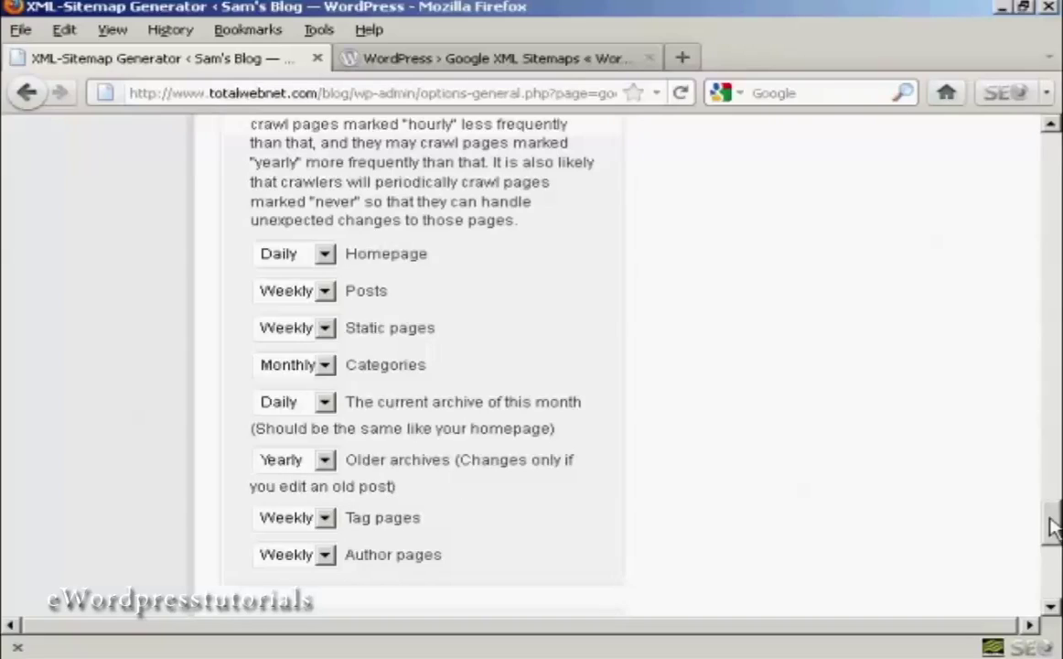
{"action": "left_click_drag", "start_coordinate": [1052, 526], "coordinate": [1053, 567]}
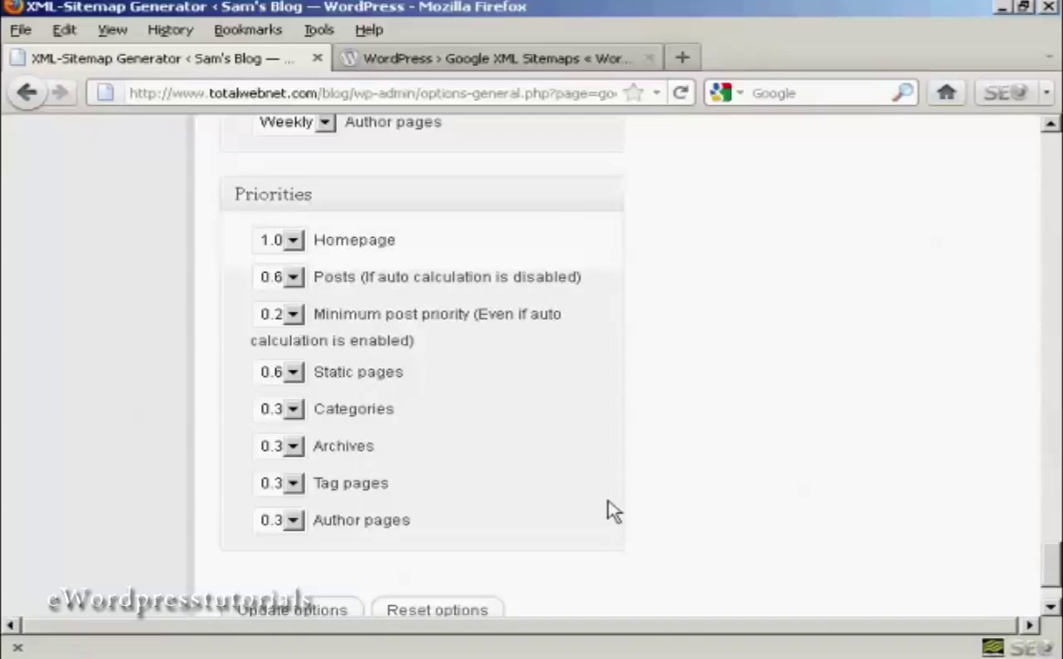
Click 'Update options' at the bottom of the XML Sitemap Generator page
{"action": "left_click", "coordinate": [321, 609]}
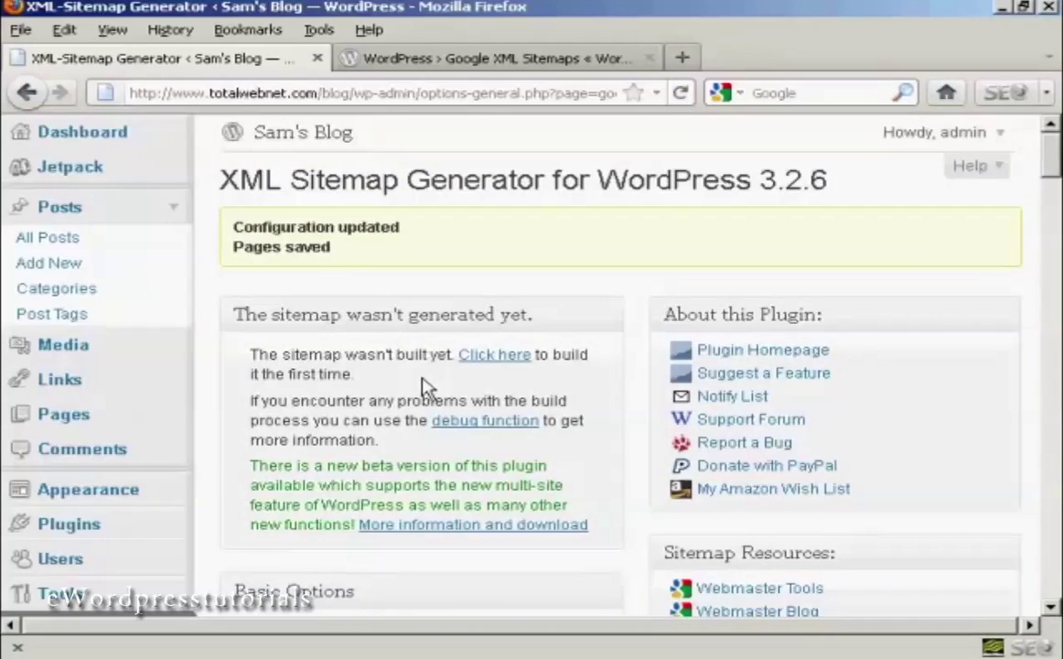
Build the sitemap via the 'Click here' link and review the build results
{"action": "left_click", "coordinate": [502, 363]}
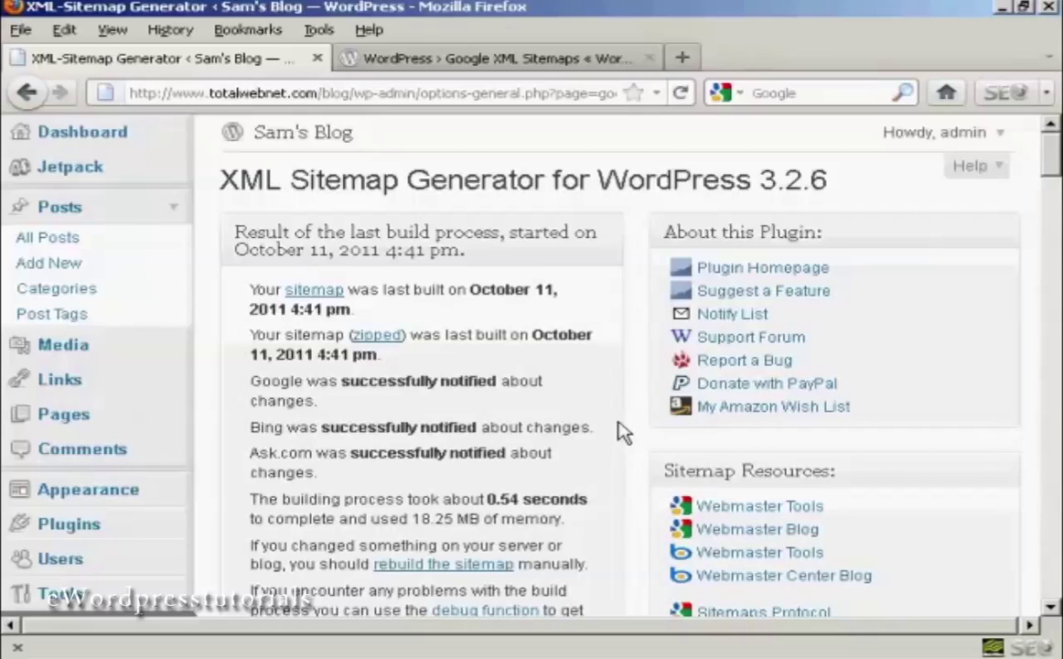
{"action": "scroll", "coordinate": [619, 433], "scroll_direction": "down", "scroll_amount": 5}
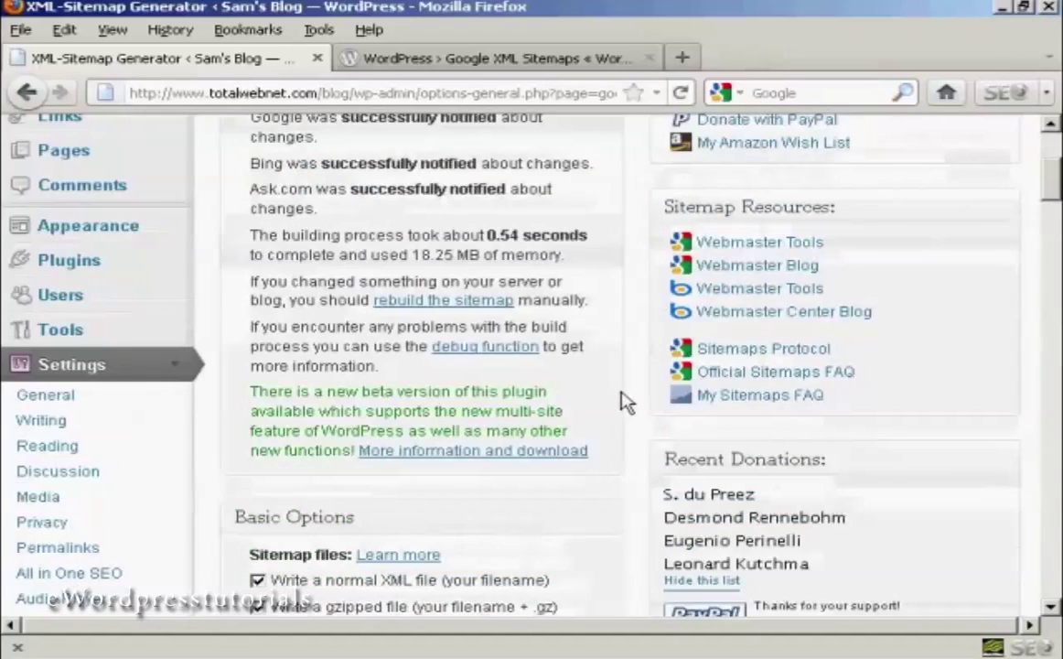
{"action": "scroll", "coordinate": [621, 401], "scroll_direction": "down", "scroll_amount": 5}
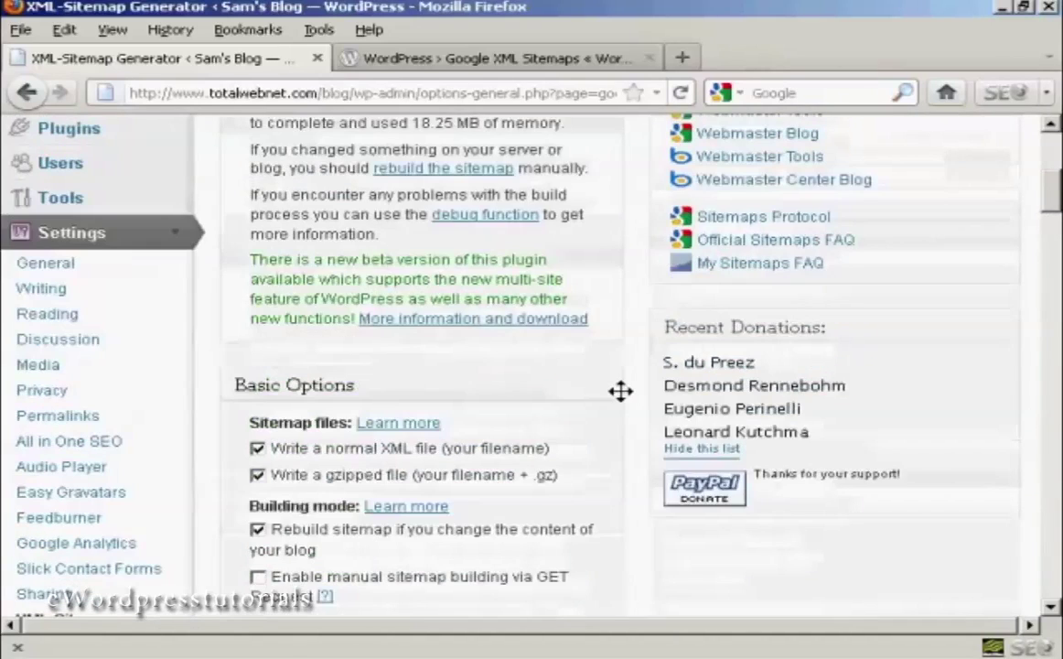